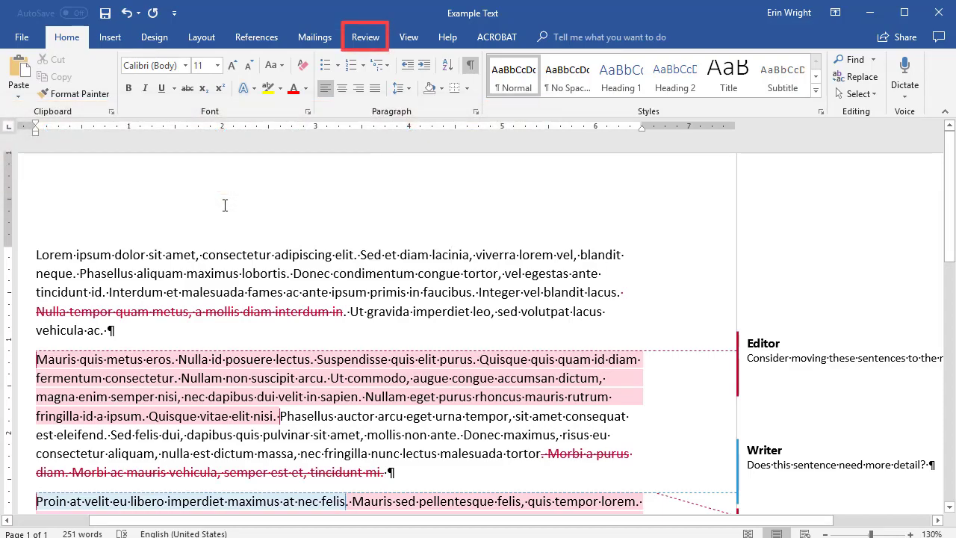
# On the Review tab, confirm Show Markup has Comments checked for reviewers Editor and Writer
pyautogui.click(361, 39)
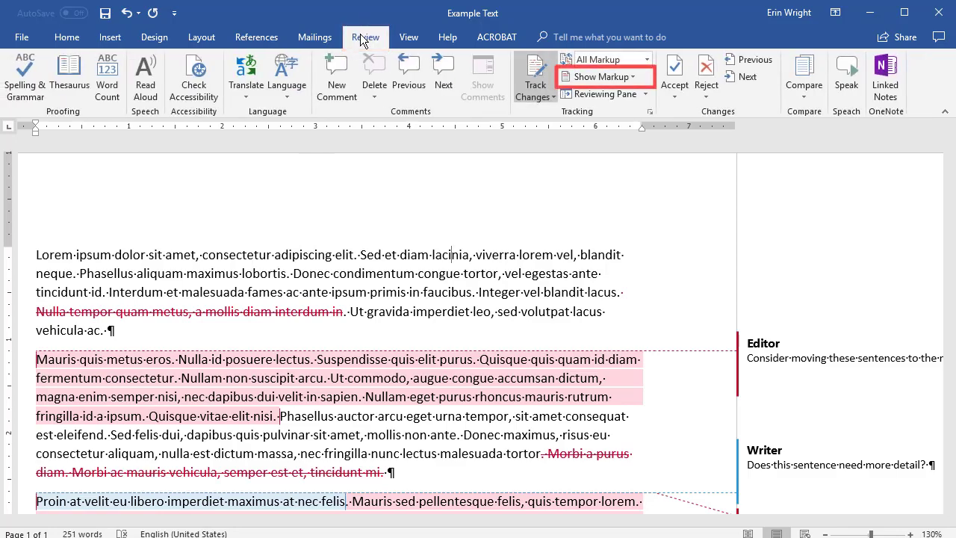
pyautogui.click(632, 73)
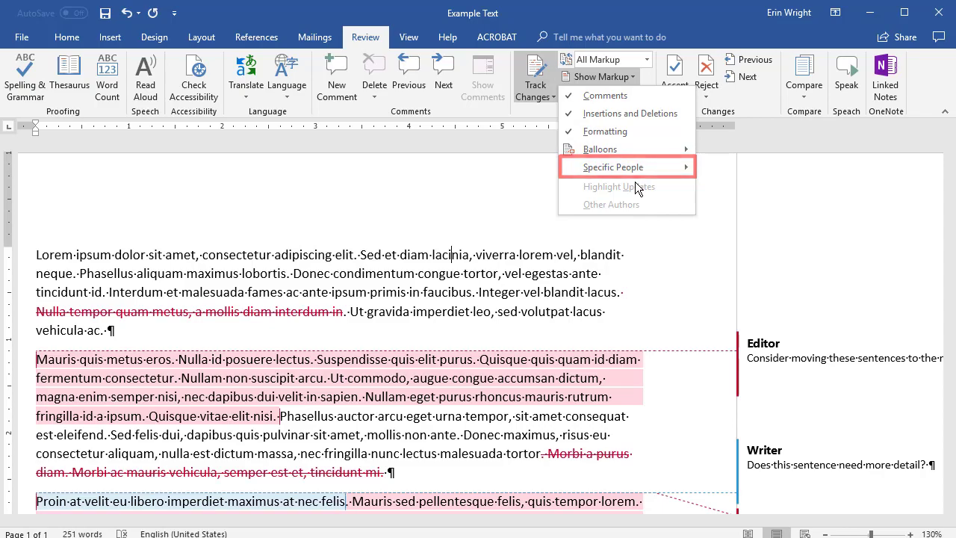
pyautogui.moveTo(613, 167)
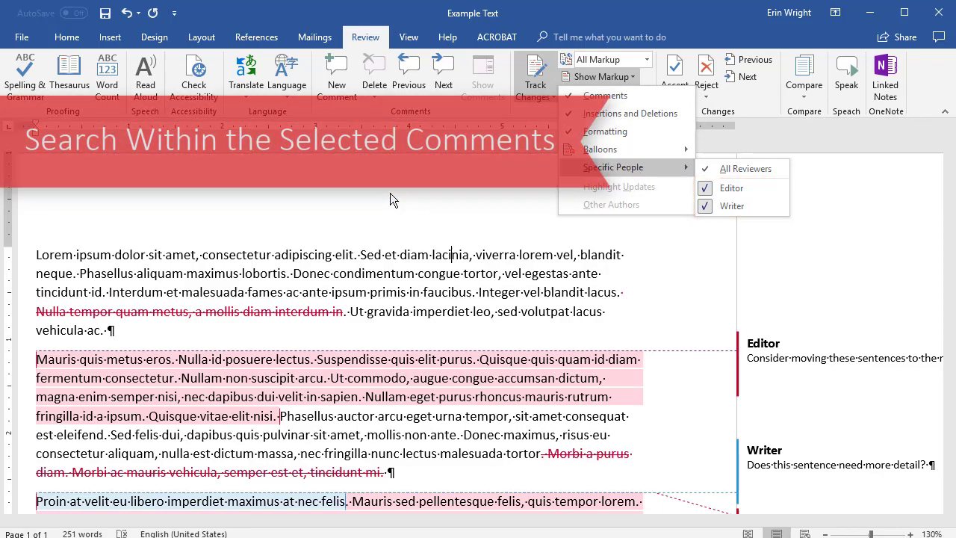
pyautogui.click(390, 193)
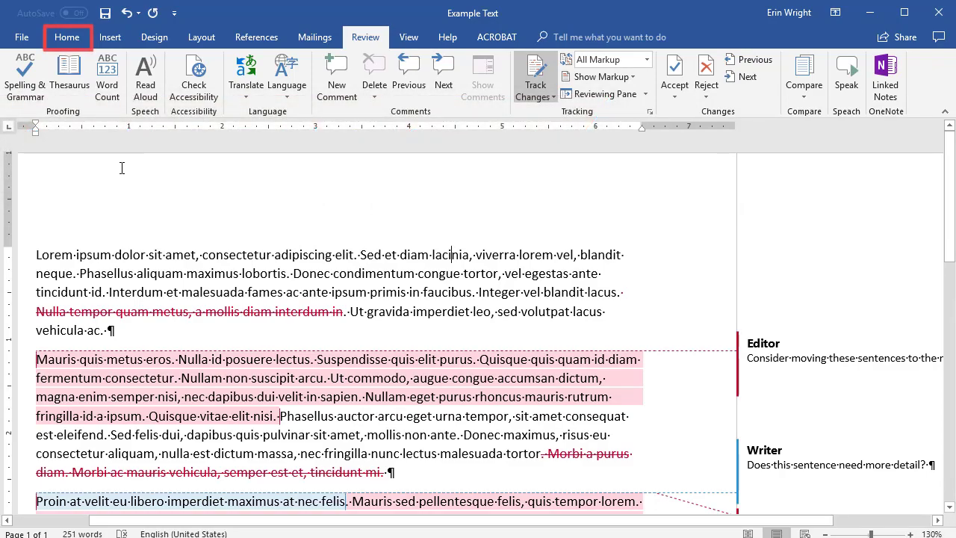
# From the Home tab's Find dropdown, open Advanced Find with 'paragraph' as the search term
pyautogui.click(78, 41)
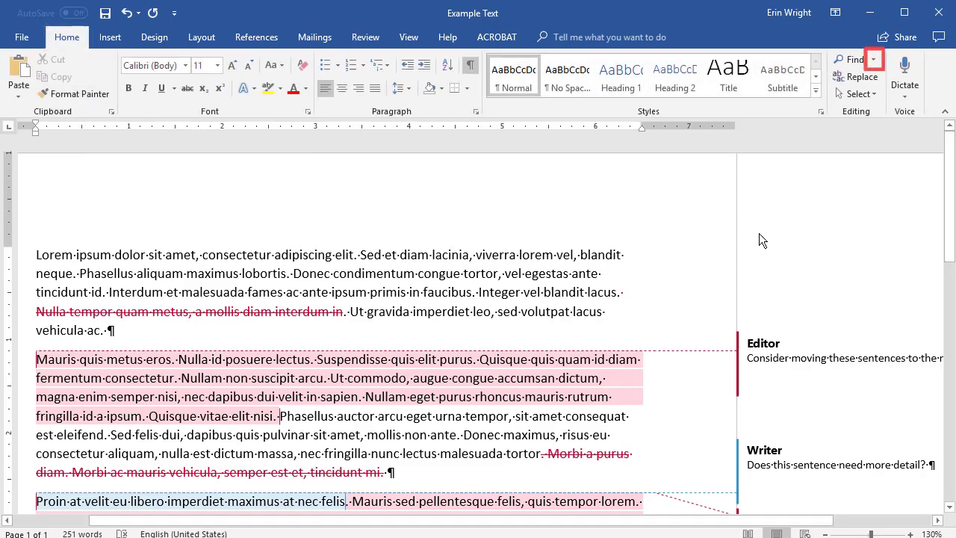
pyautogui.click(873, 59)
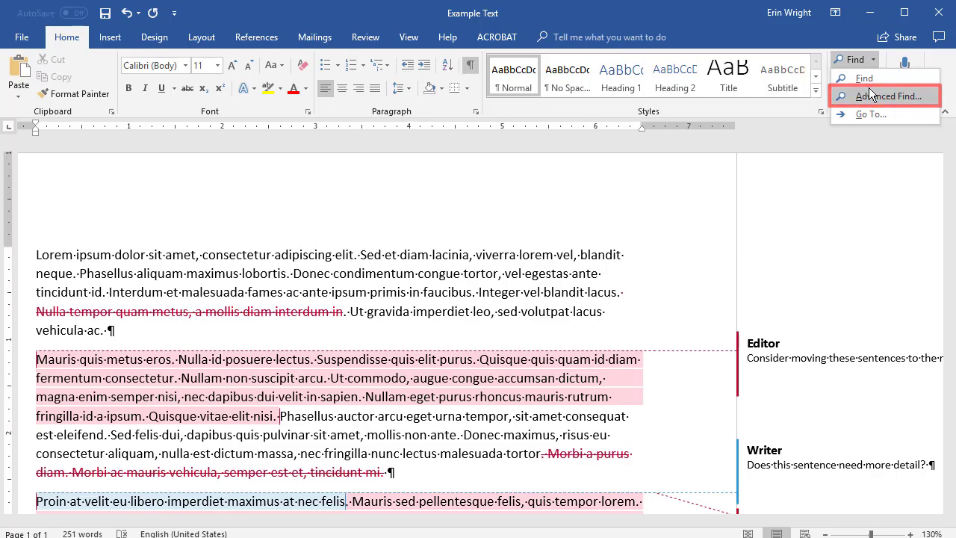
pyautogui.click(868, 94)
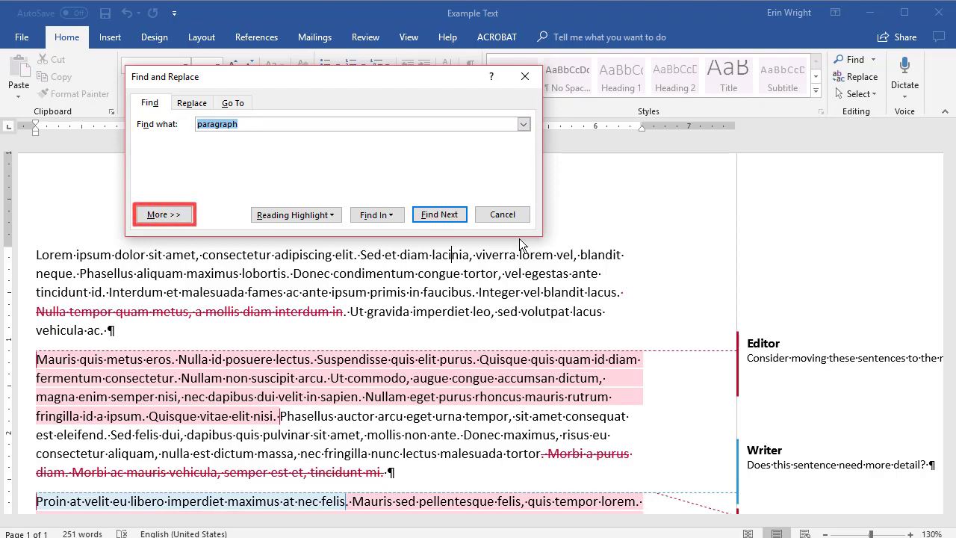
# Expand More options and set Find In to Comments, yielding 3 matches for 'paragraph'
pyautogui.click(181, 216)
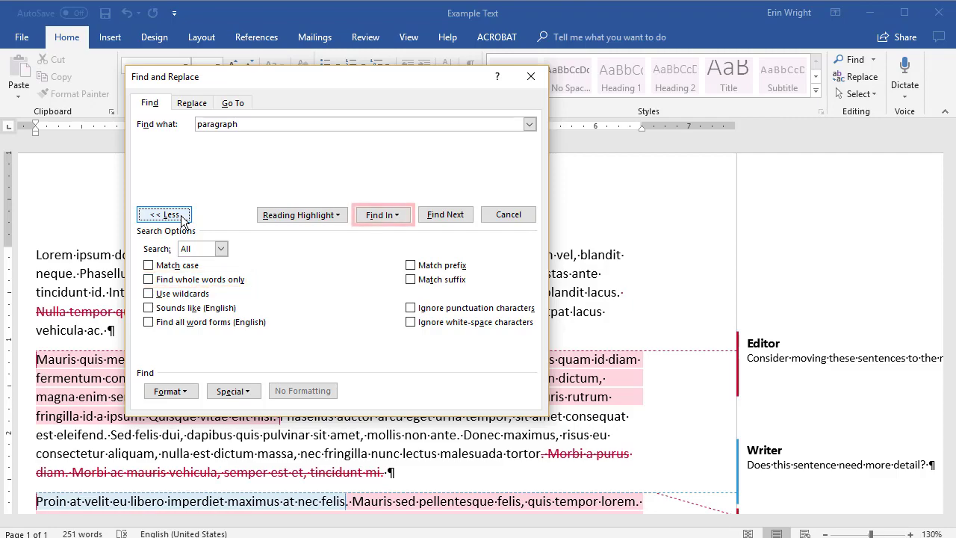
pyautogui.click(369, 215)
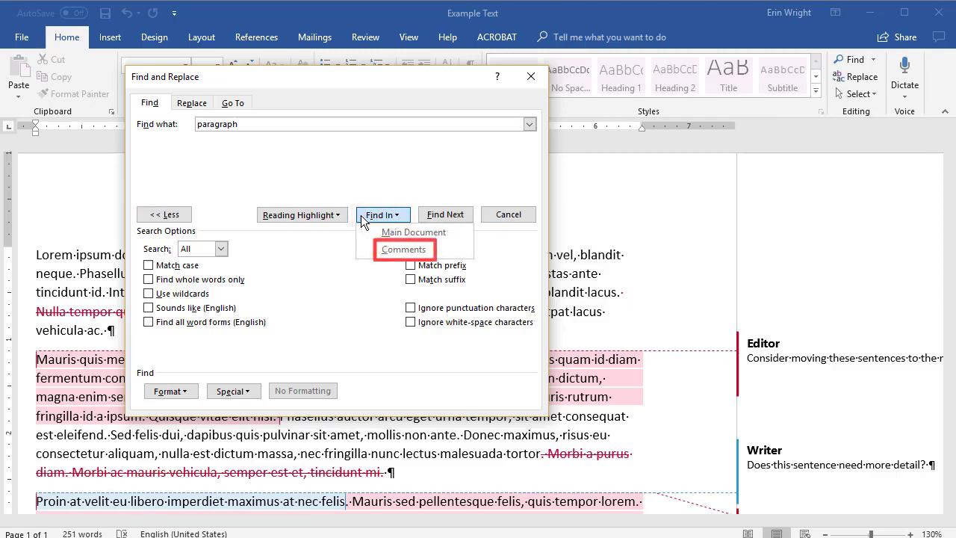
pyautogui.click(383, 250)
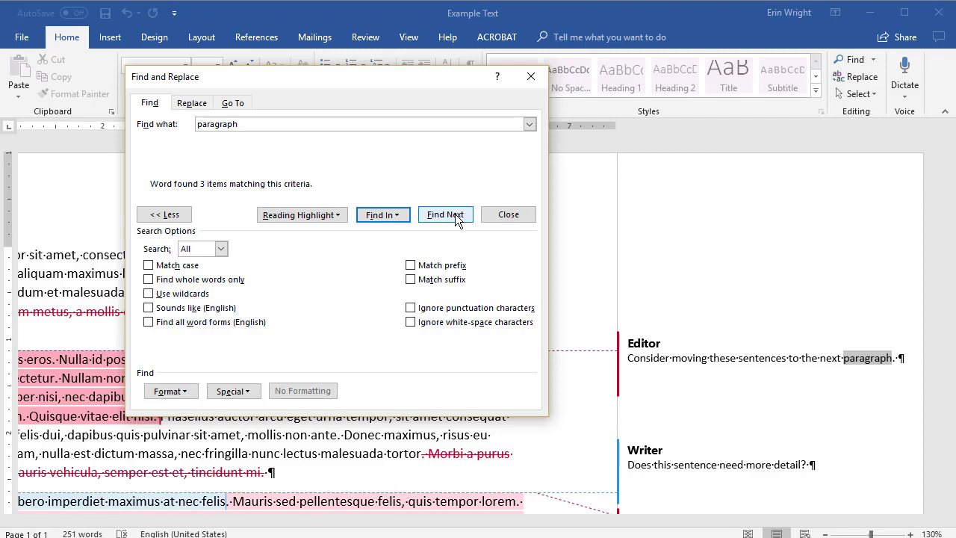
# Step through the 'paragraph' matches in comments with Find Next until the continue prompt appears
pyautogui.click(456, 216)
pyautogui.click(456, 217)
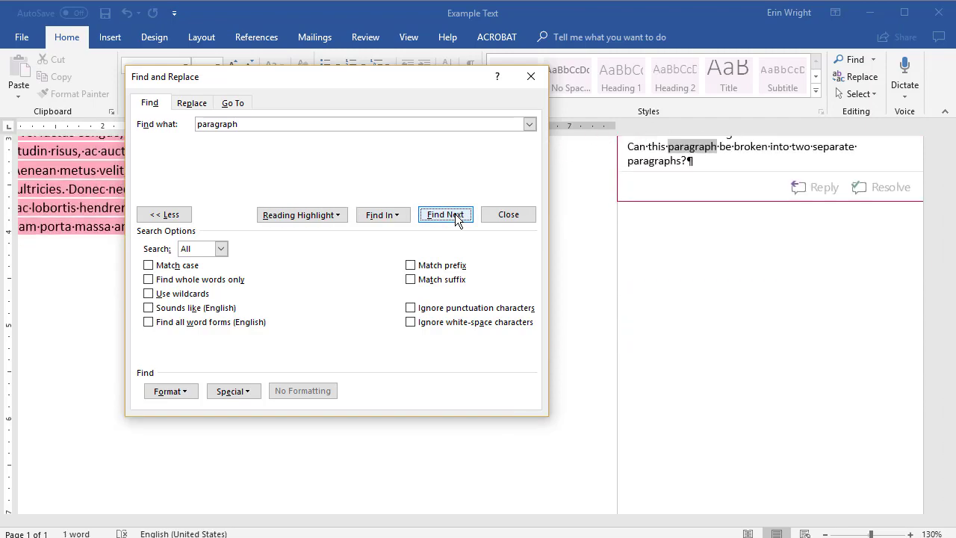
pyautogui.click(455, 217)
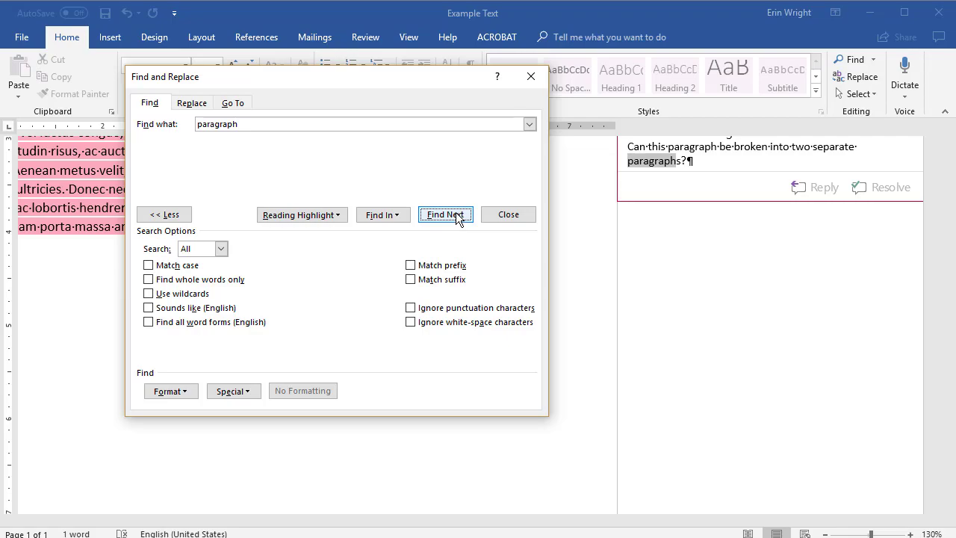
pyautogui.click(456, 216)
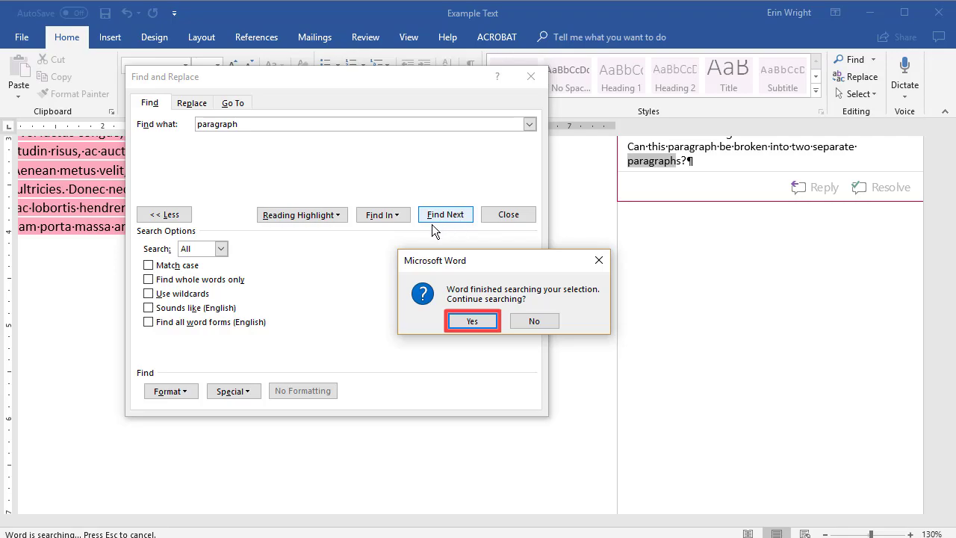
# Answer Yes to both continue-searching prompts, then OK the finished-searching notice
pyautogui.click(451, 322)
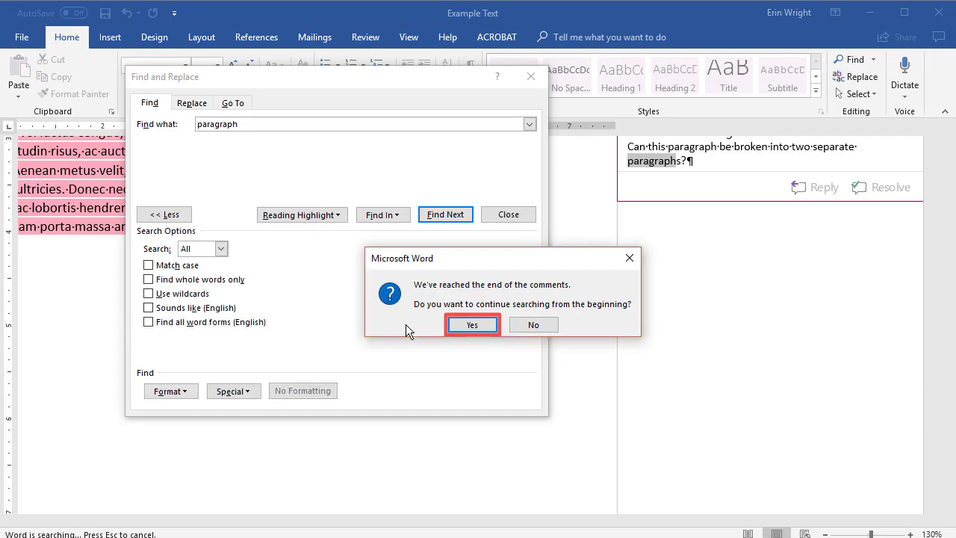
pyautogui.click(463, 325)
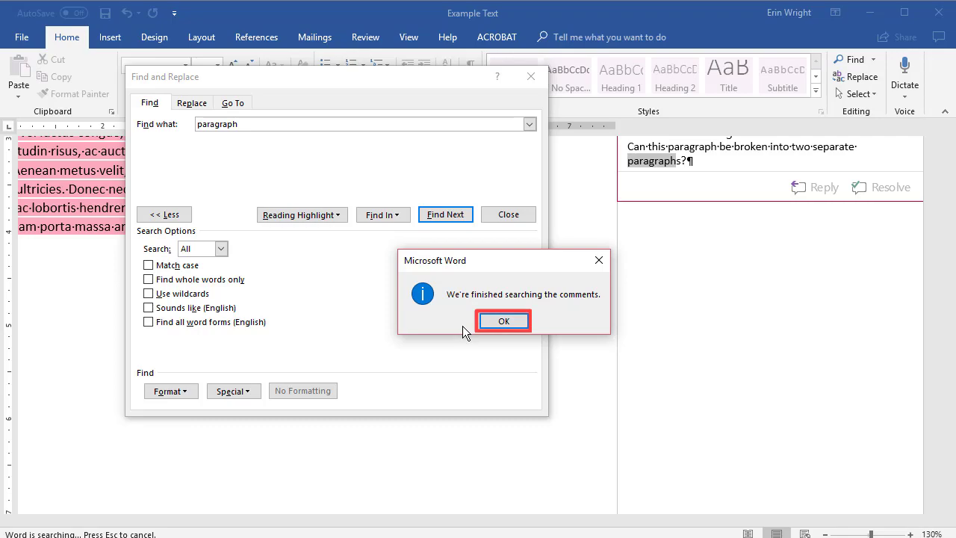
pyautogui.click(496, 323)
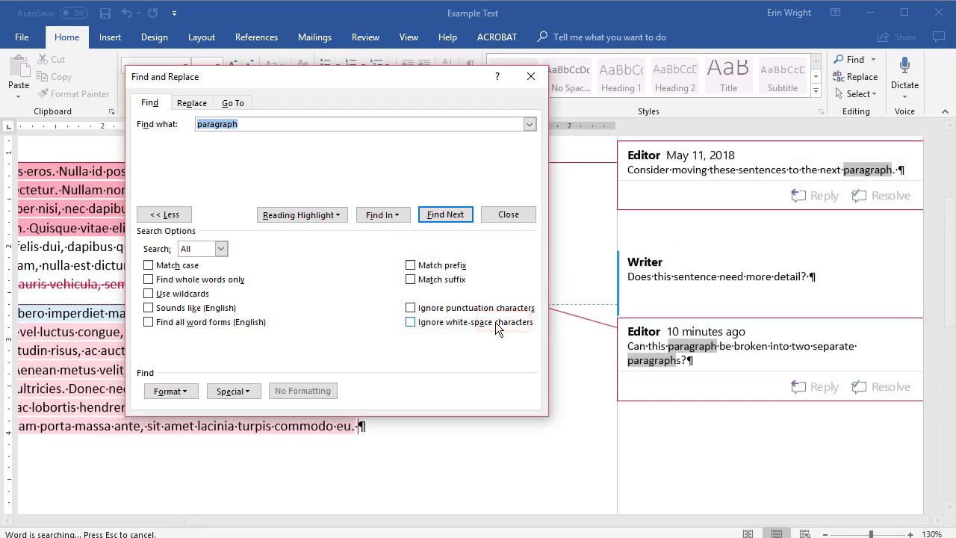